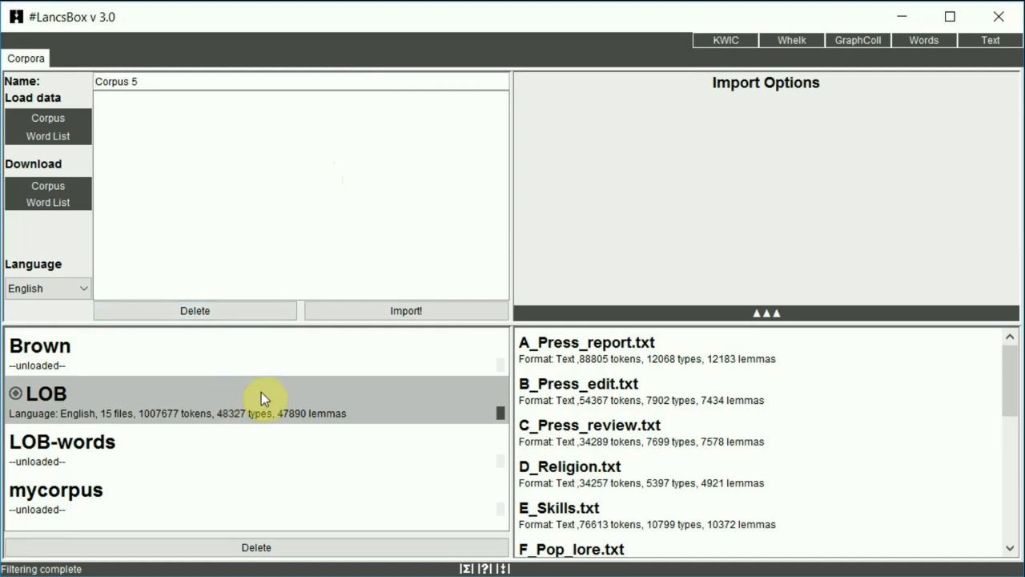
Open GraphColl for the LOB corpus and apply a collocation span of 5 left and 5 right.
click(871, 47)
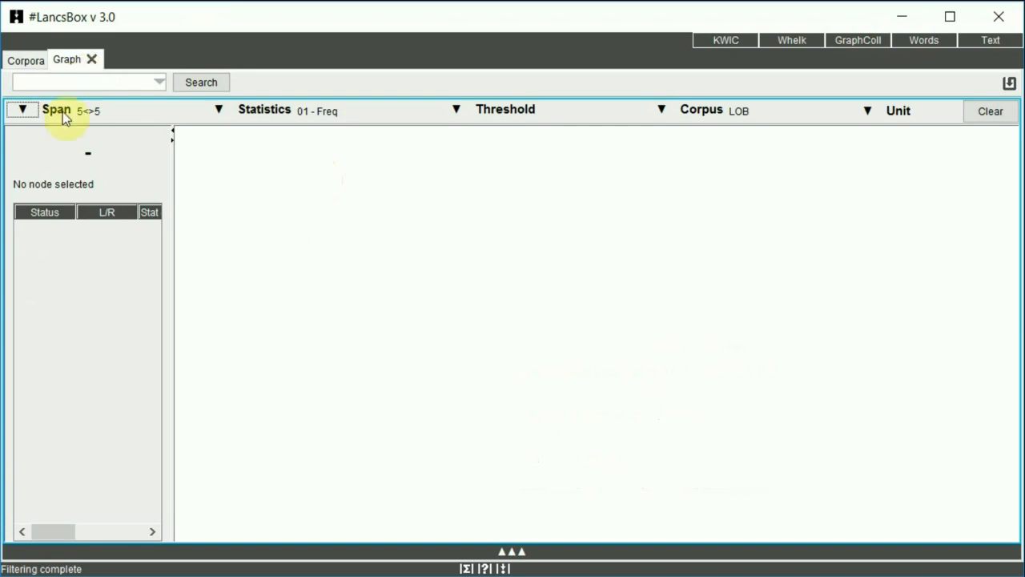
click(24, 112)
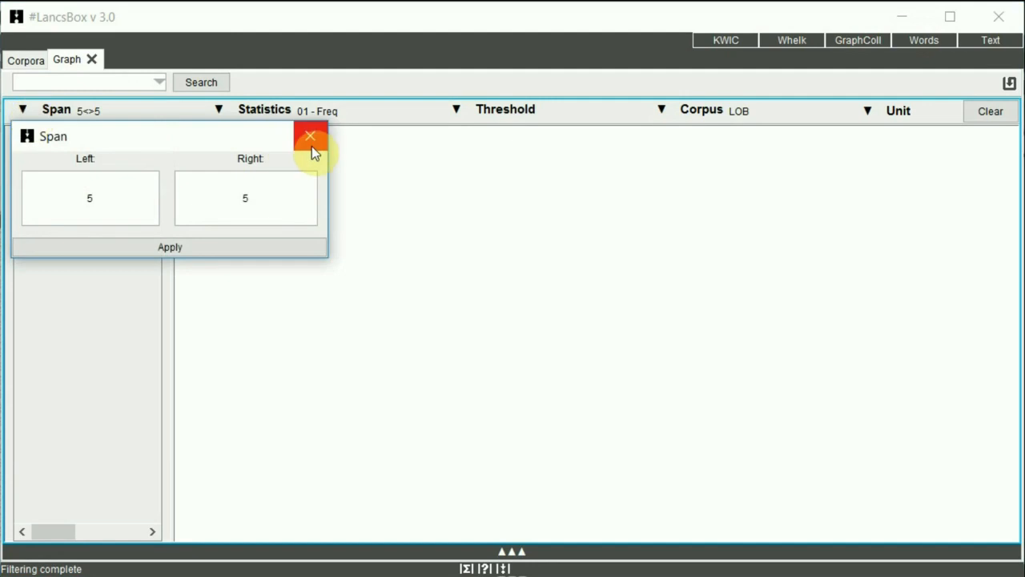
click(222, 247)
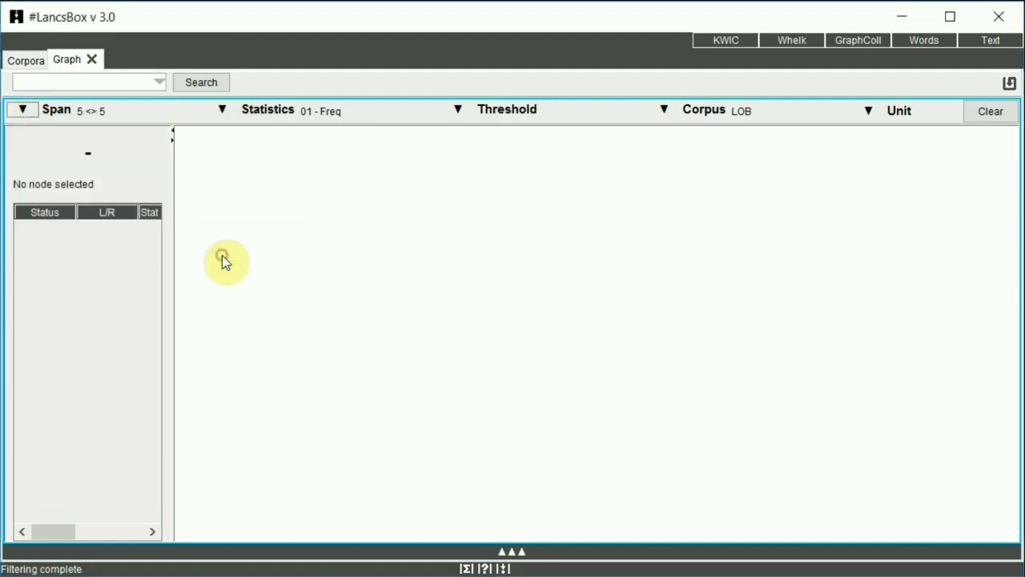
Set the collocation statistic to 03 - MI.
click(222, 112)
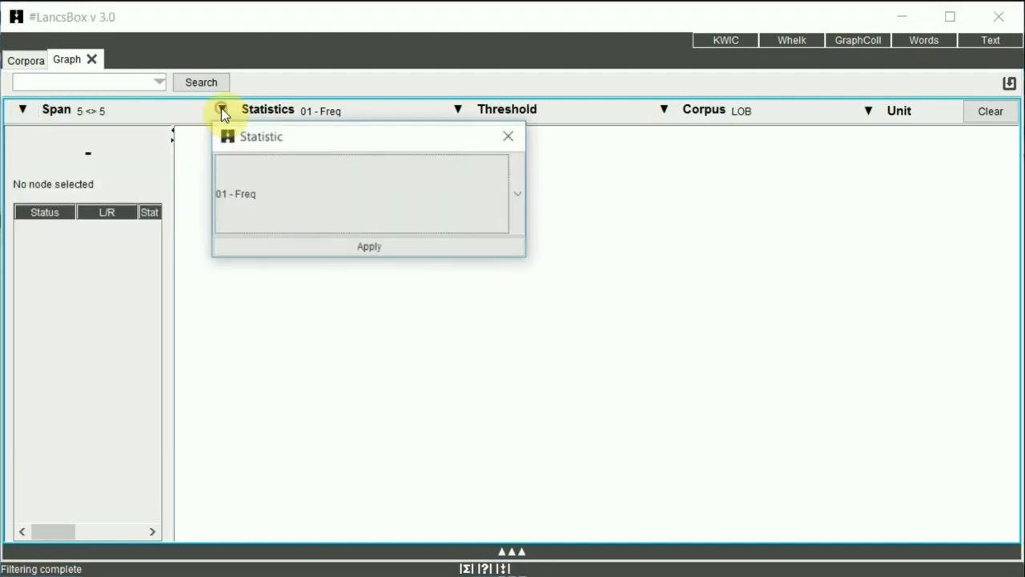
click(264, 193)
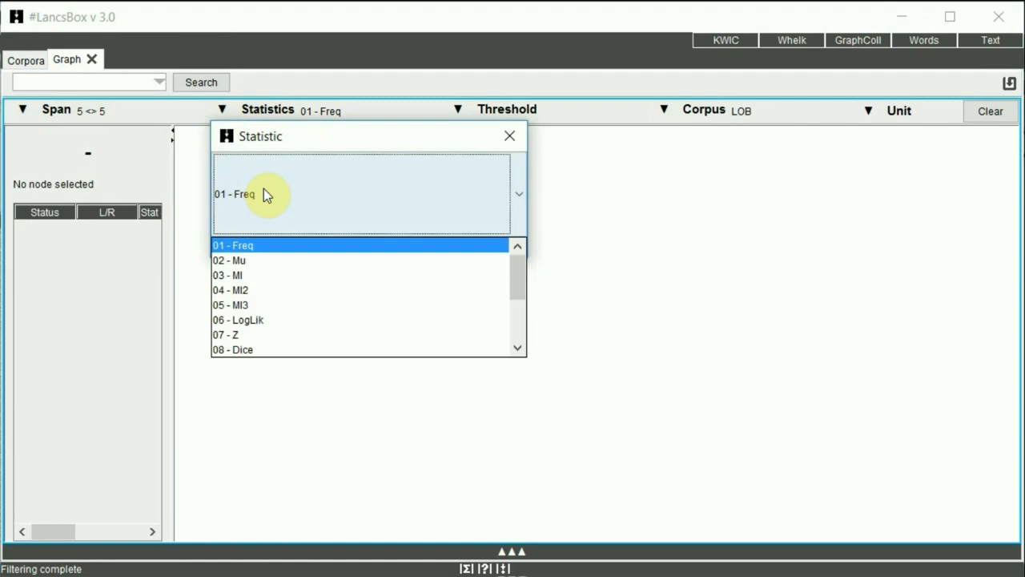
click(265, 276)
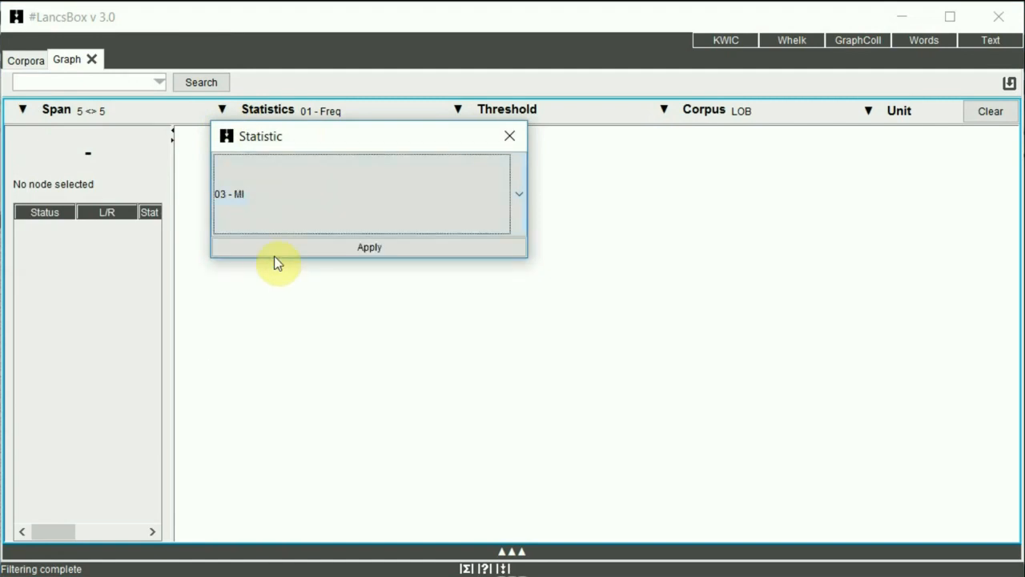
click(274, 252)
Apply a threshold of MI 3.0 with collocation frequency 5, and apply Type as the unit.
click(454, 114)
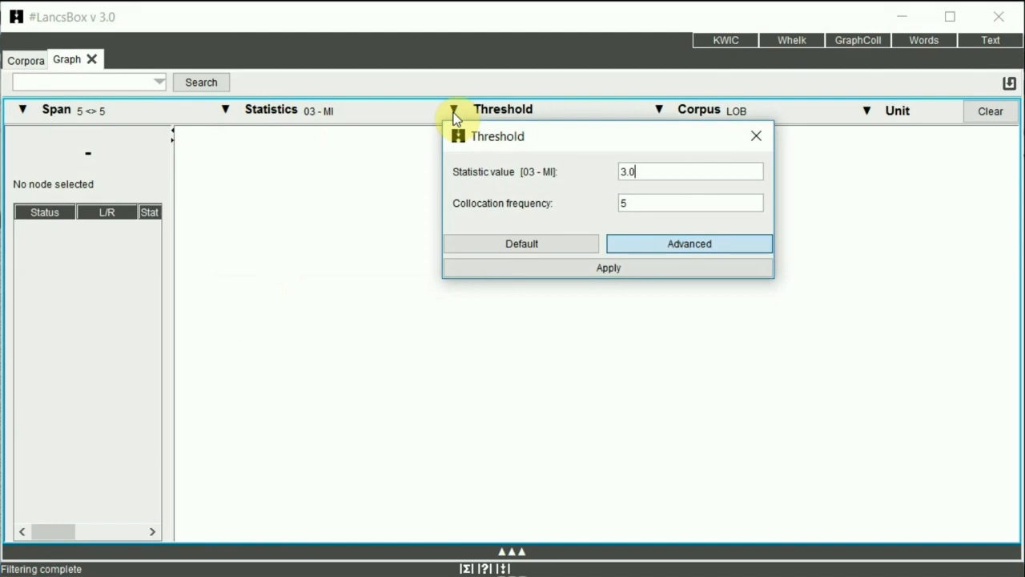
click(573, 272)
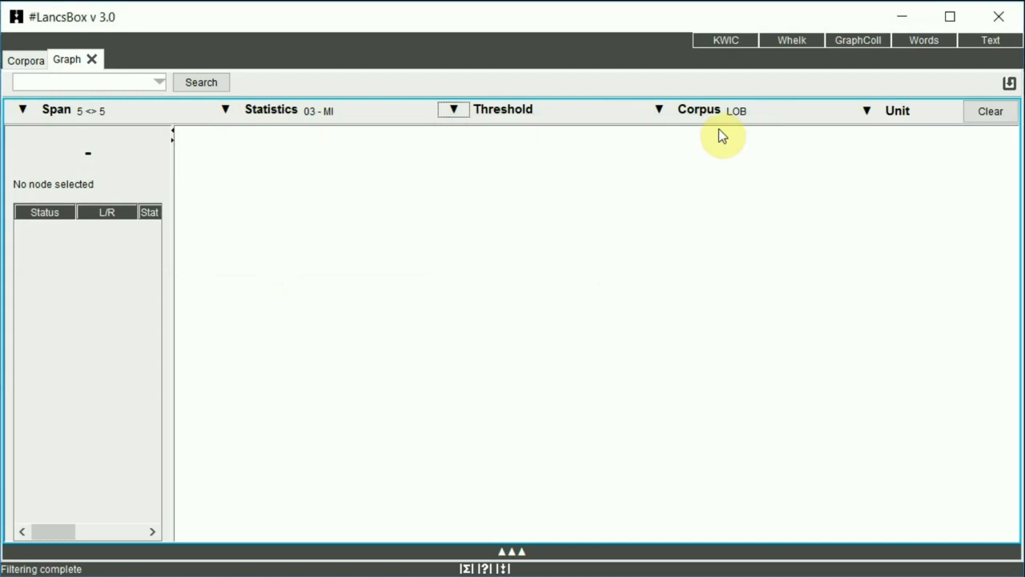
click(866, 111)
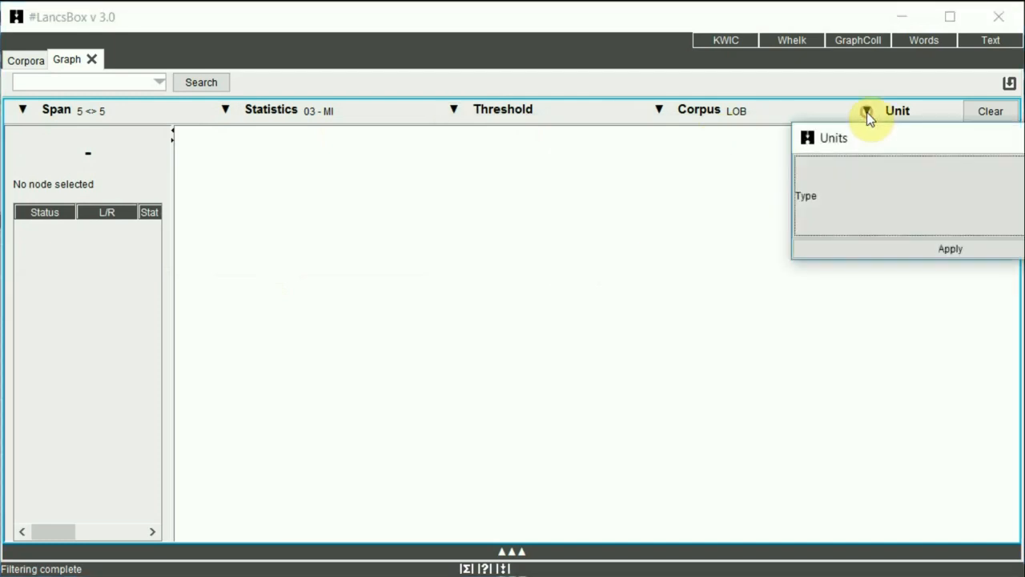
click(878, 244)
Search for the node word "time" to graph its collocates.
click(69, 85)
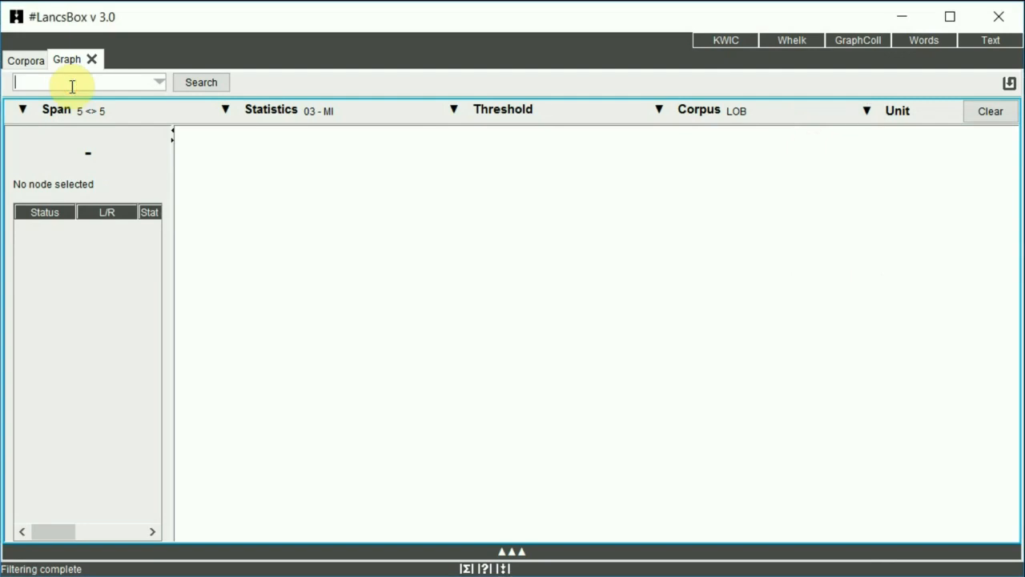
text(time)
key(Return)
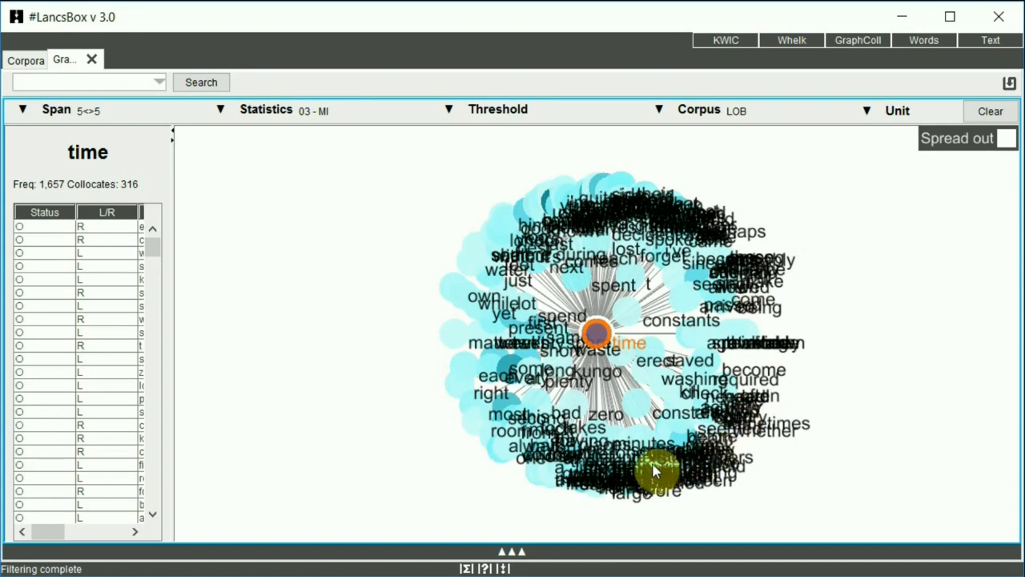
Raise the MI statistic threshold to 5 and accept the deletion of the current graph.
click(449, 112)
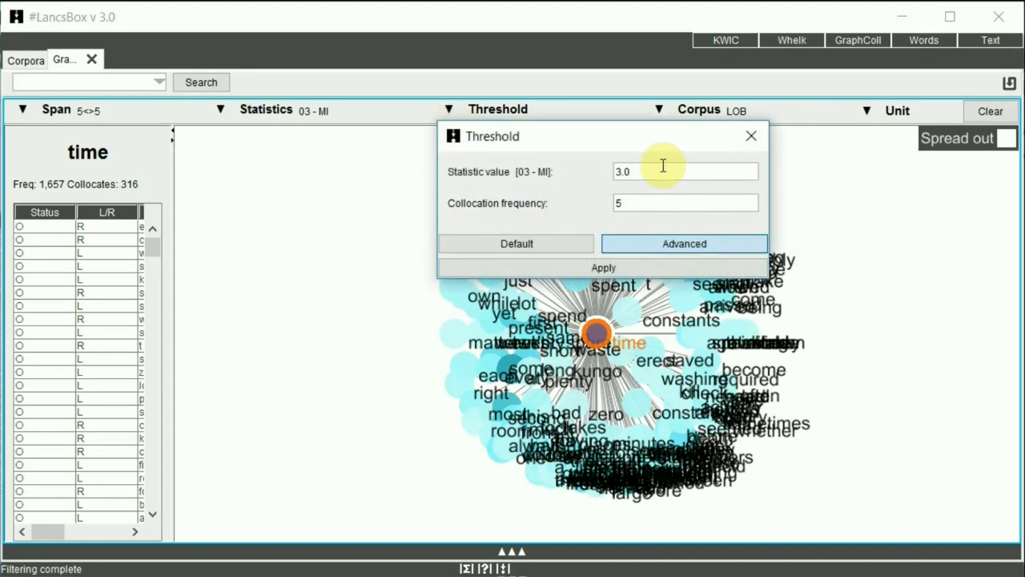
drag(663, 165, 603, 168)
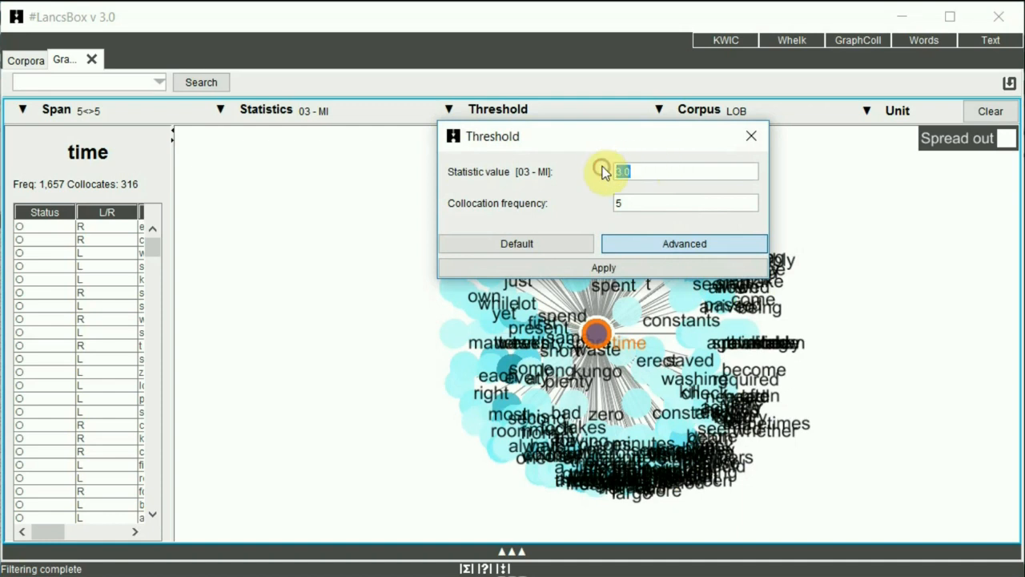
text(5)
click(588, 267)
click(484, 317)
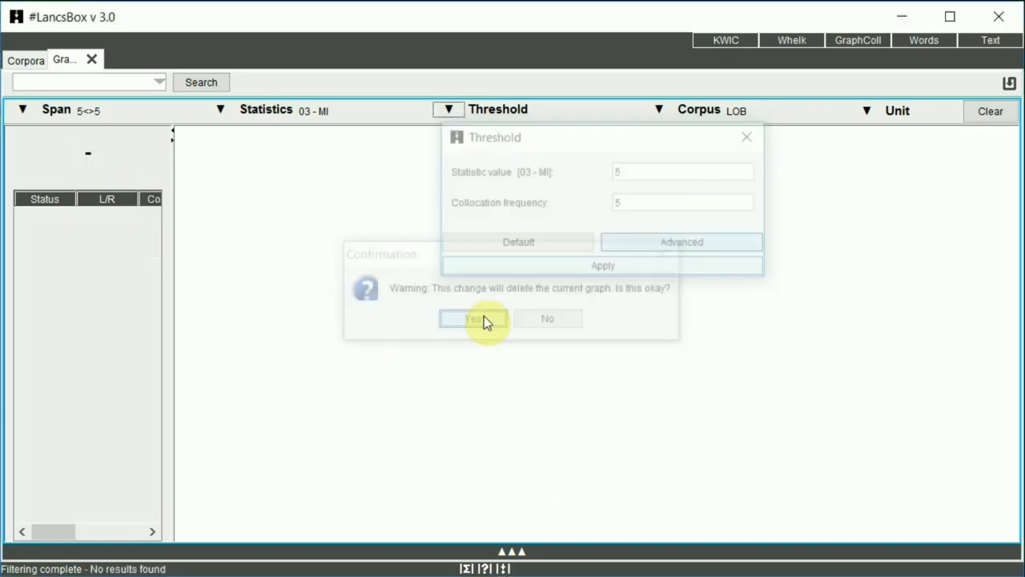
Graph the collocates of "time" with the new threshold and widen the collocate table to show all its columns.
click(76, 80)
text(time)
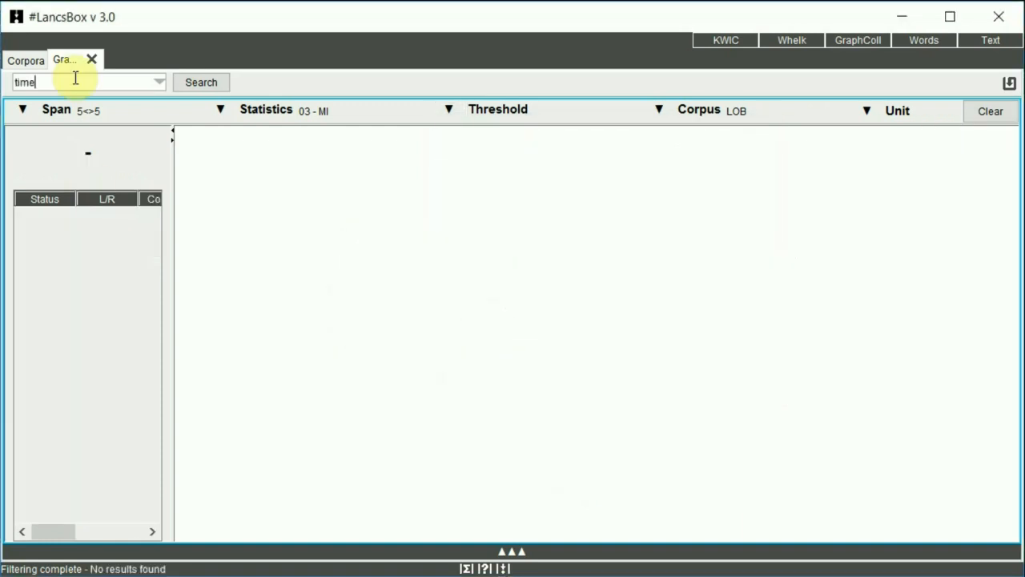
key(Return)
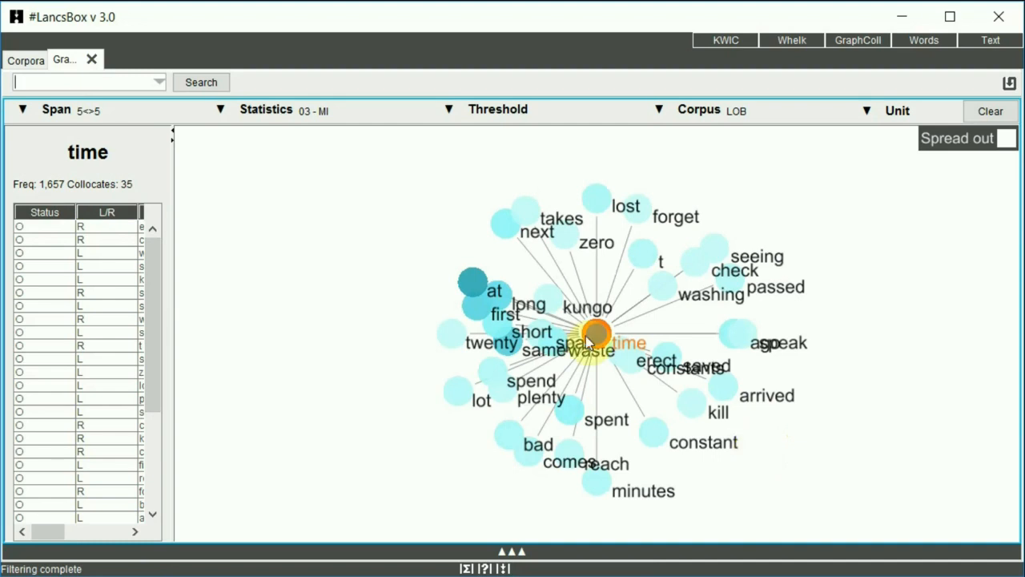
drag(191, 295, 335, 295)
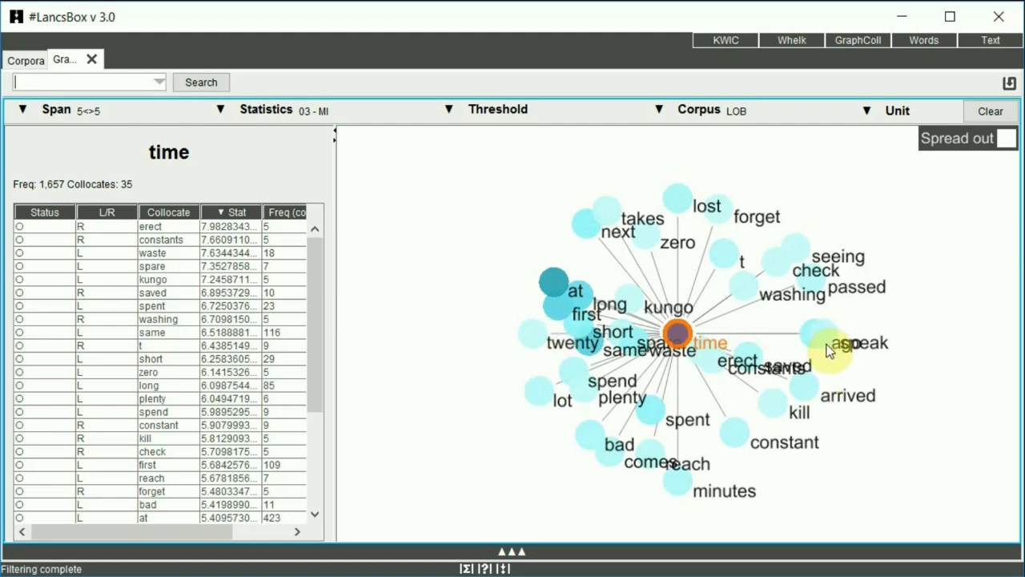
Examine the concordance lines where "time" co-occurs with the collocate "lost", and close the concordance window.
double_click(677, 205)
drag(382, 142, 368, 137)
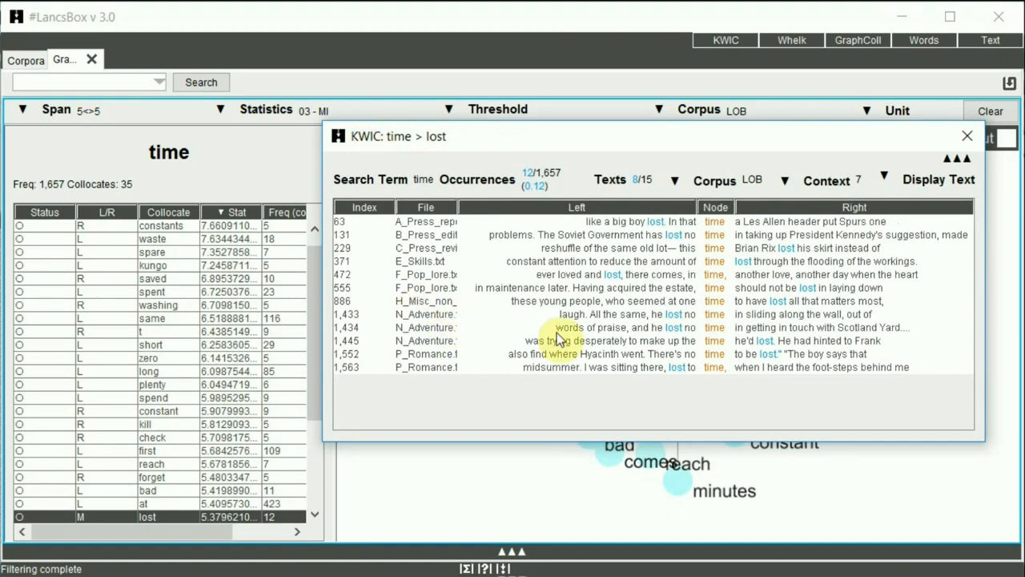
click(964, 137)
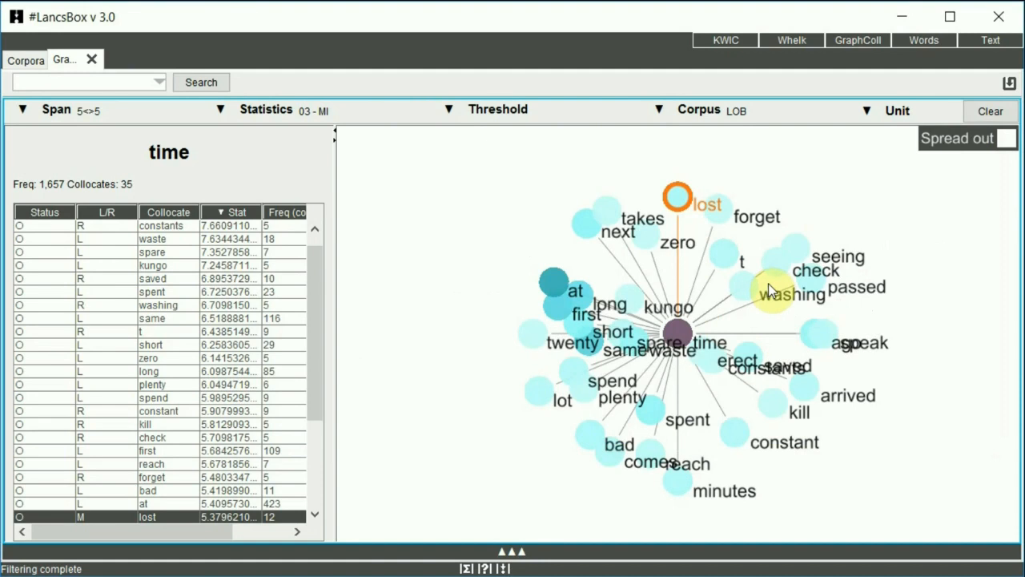
Expand the "spend" node and its collocate "money" to build a collocation network around "time".
click(573, 375)
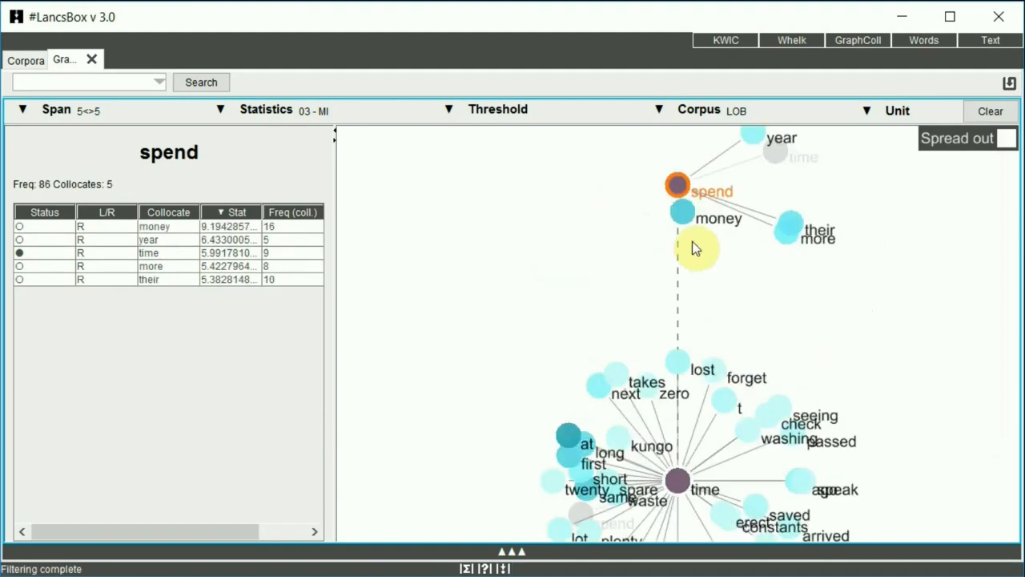
click(679, 218)
double_click(679, 219)
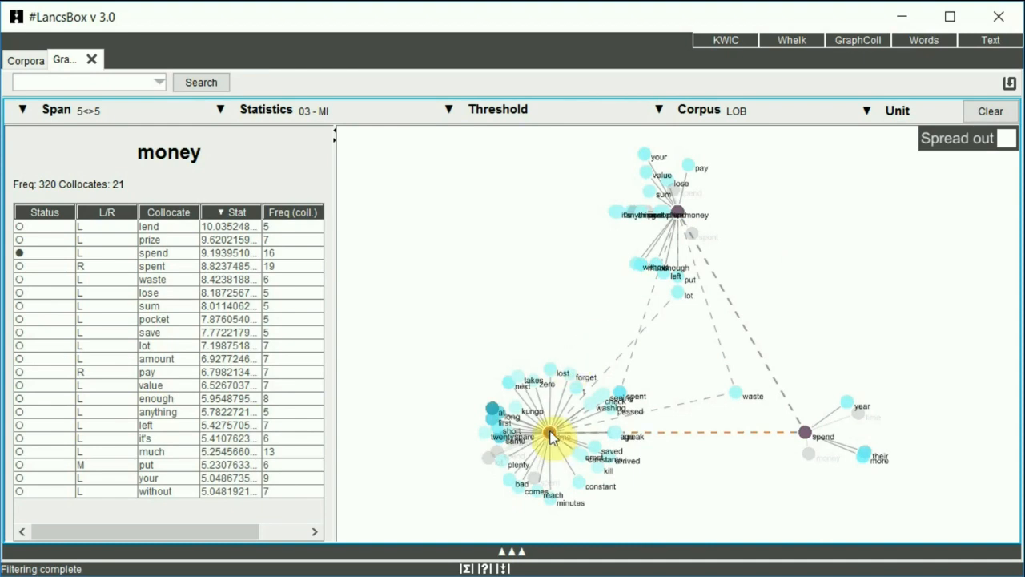
Examine the shared collocates "waste", "lot" and "spent" that link "time" and "money" in the network.
click(737, 393)
click(677, 293)
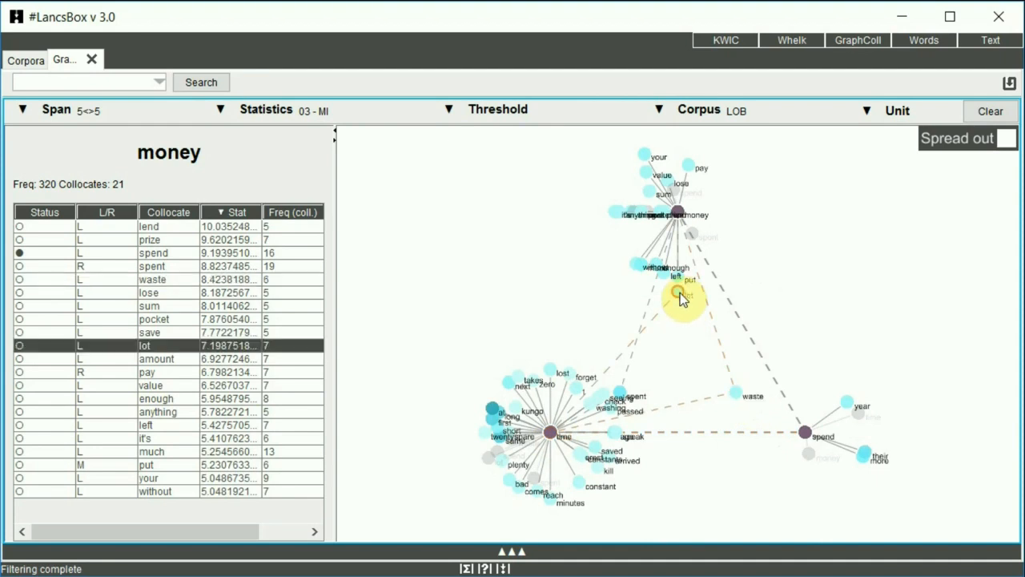
click(650, 397)
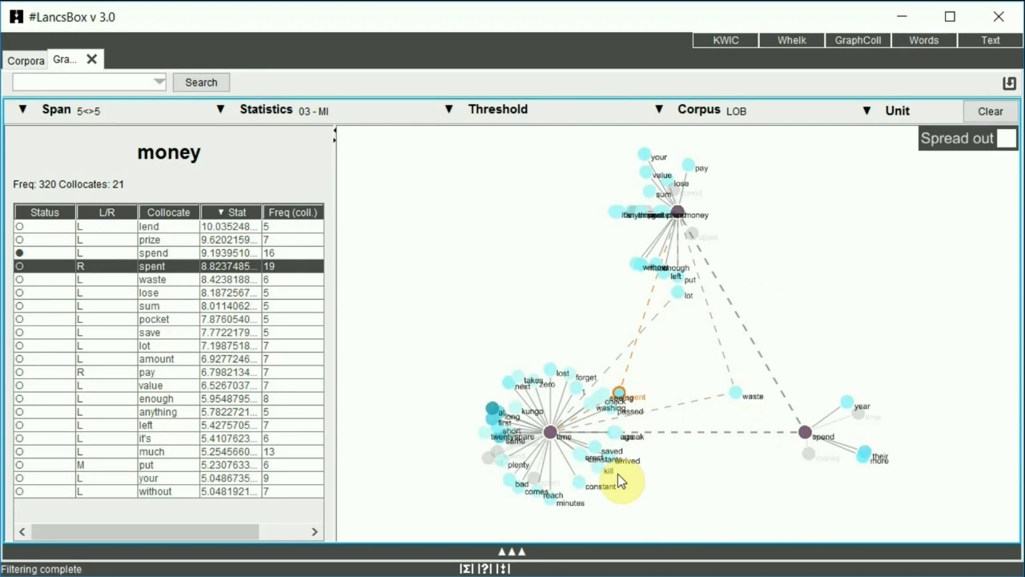
Clear the collocation network and change the unit of analysis to Lemma.
click(985, 112)
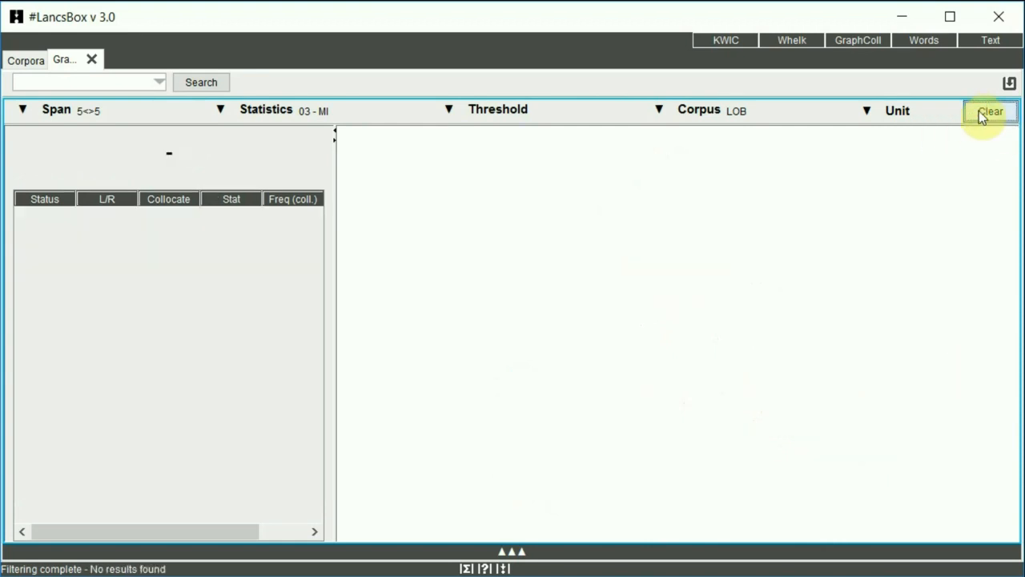
click(865, 115)
click(864, 173)
click(850, 264)
click(849, 249)
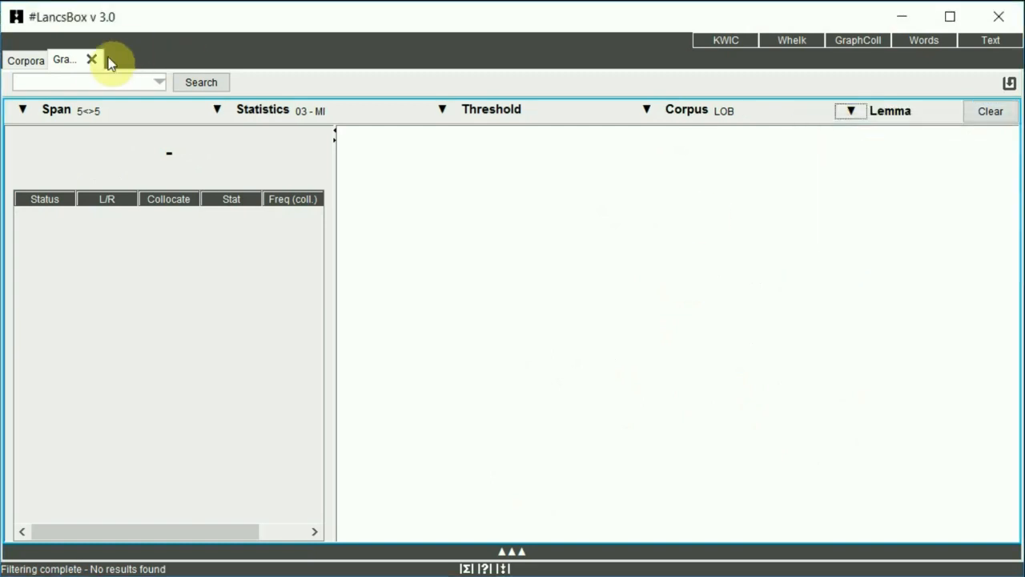
Search for "time" to graph its collocates as lemmas.
click(93, 75)
text(time)
key(Return)
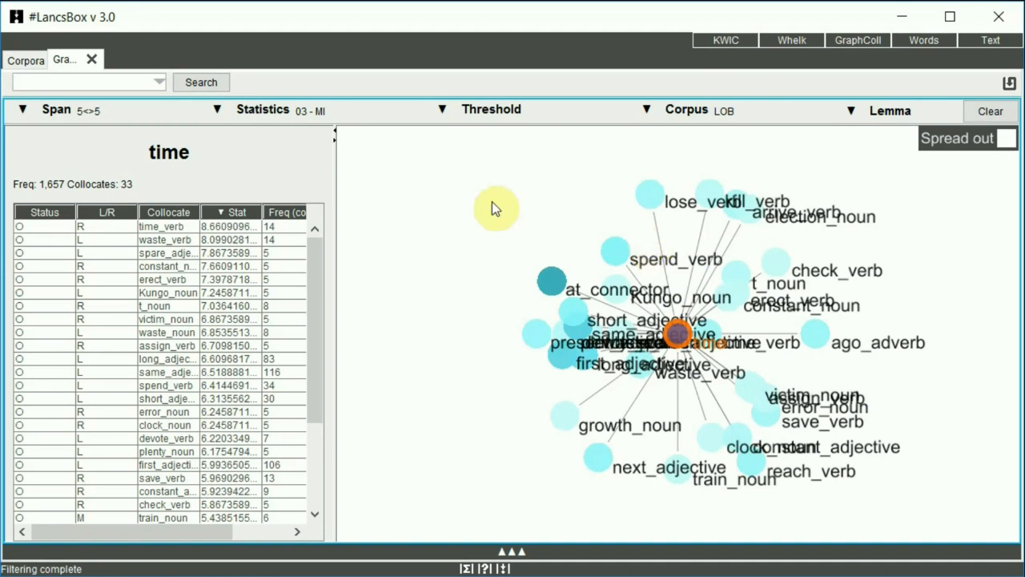
Filter the Collocate column with *_noun so that only noun lemmas are kept in the table and graph.
right_click(171, 210)
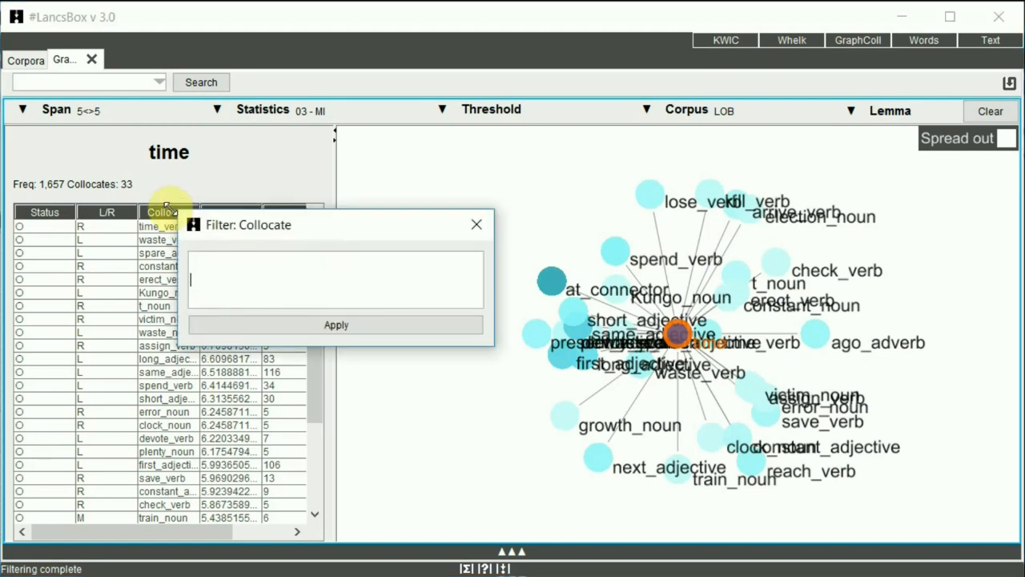
text(*_noun)
key(Return)
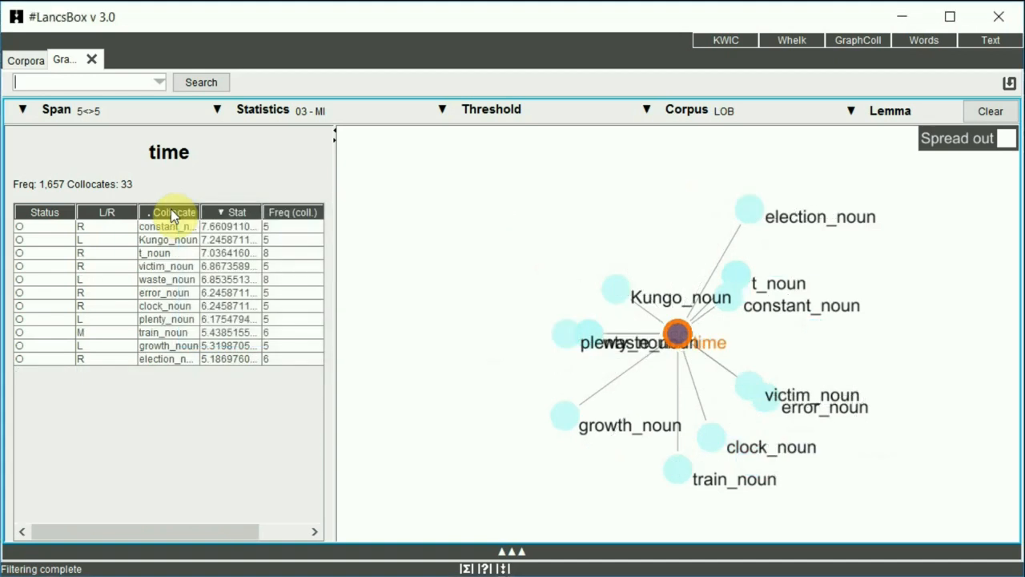